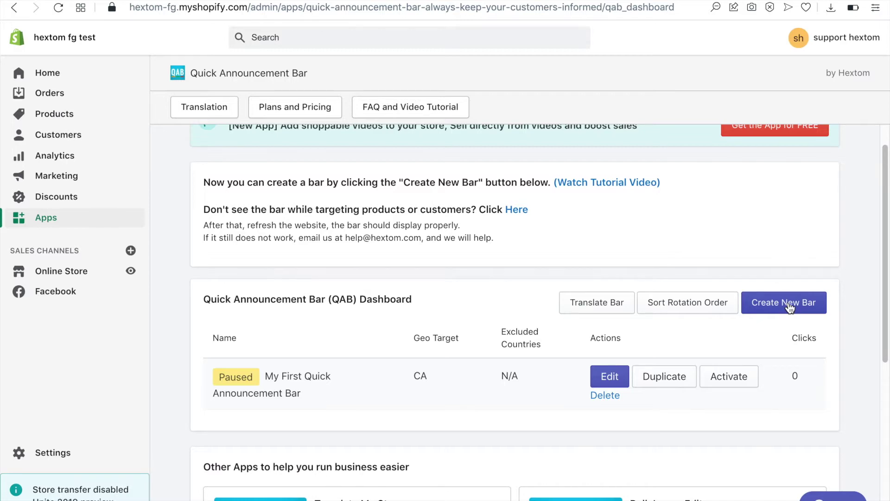
Step: Start a new bar from the Bold and Clear template and rename it 'My Second Quick Announcement Bar'
{"action": "left_click", "coordinate": [790, 305]}
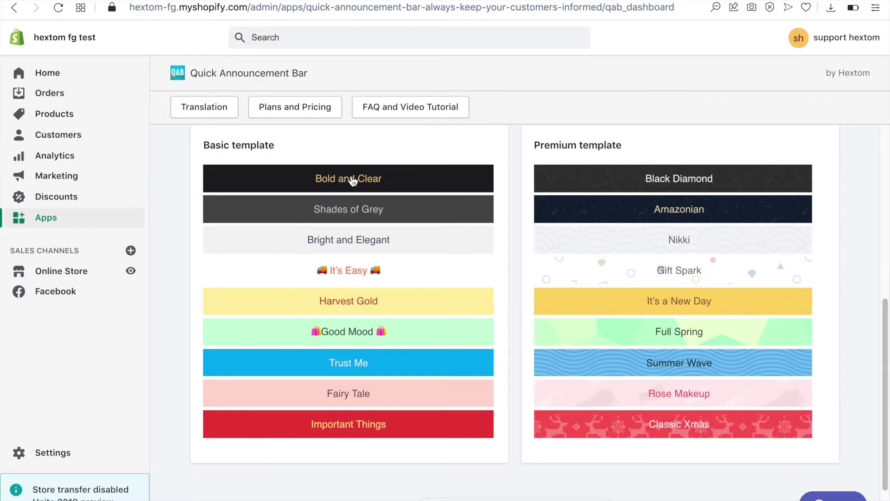
{"action": "left_click", "coordinate": [352, 180]}
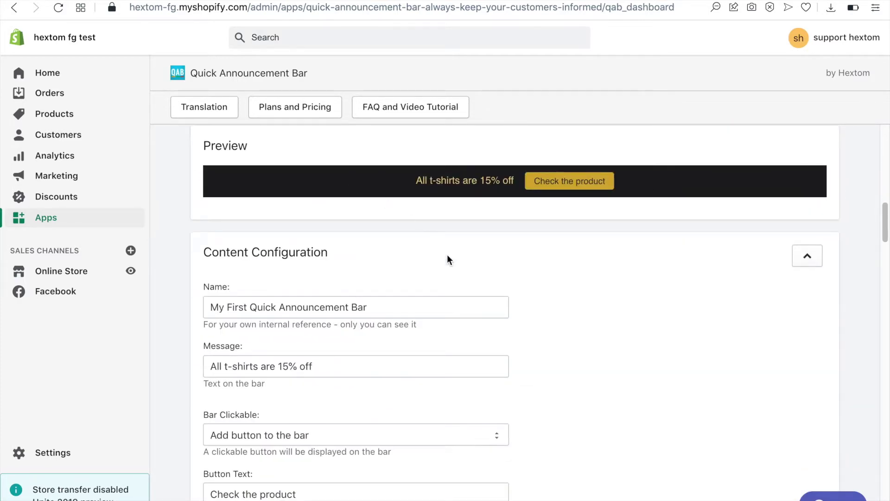
{"action": "double_click", "coordinate": [234, 298]}
{"action": "type", "text": "Second"}
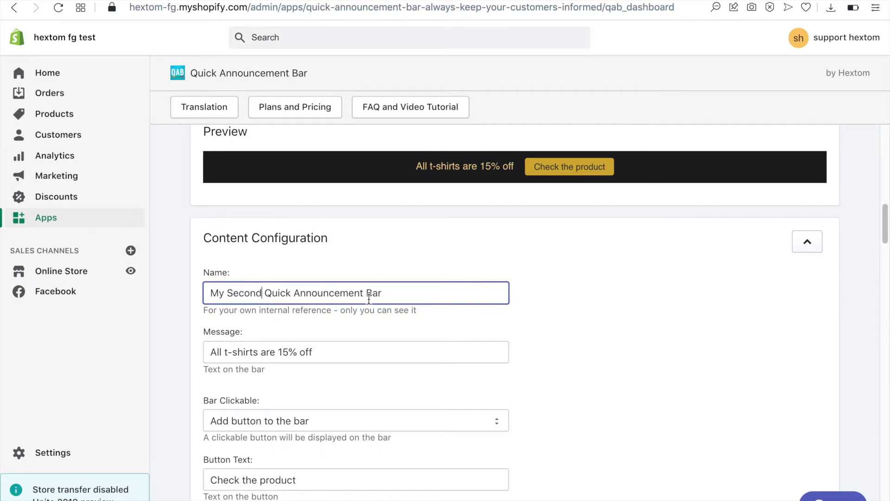
Step: Enter the bar message '50% off all products until July 31st!'
{"action": "key", "text": "Tab"}
{"action": "type", "text": "50% off all products "}
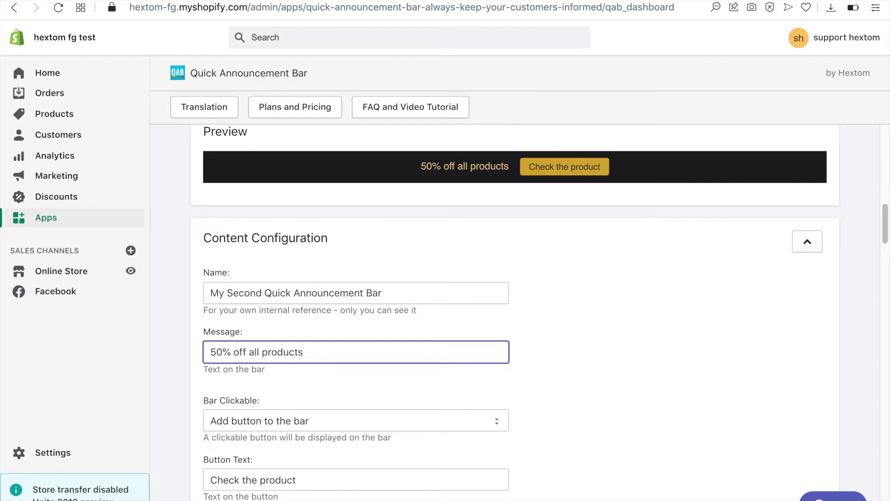
{"action": "type", "text": "until July 31st!"}
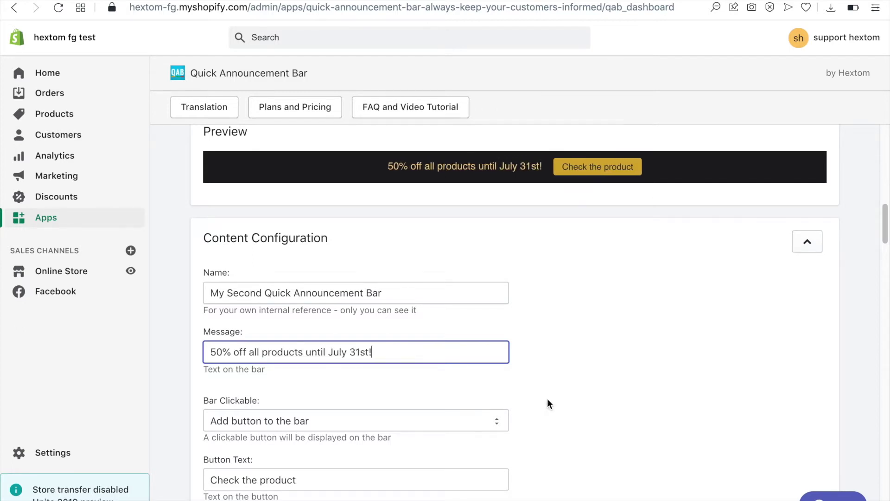
{"action": "scroll", "coordinate": [533, 371], "scroll_direction": "down", "scroll_amount": 3}
Step: Try the Bar Clickable options, briefly making the entire bar clickable with a link
{"action": "left_click", "coordinate": [494, 315]}
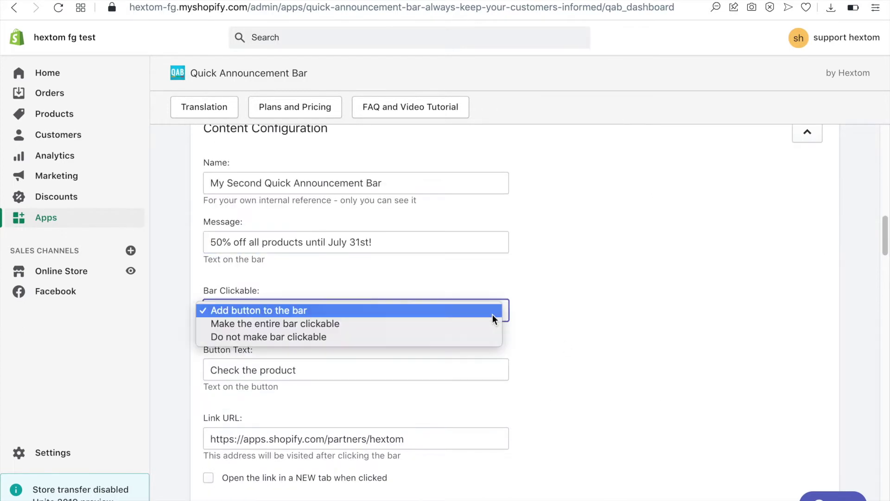
{"action": "left_click", "coordinate": [424, 310]}
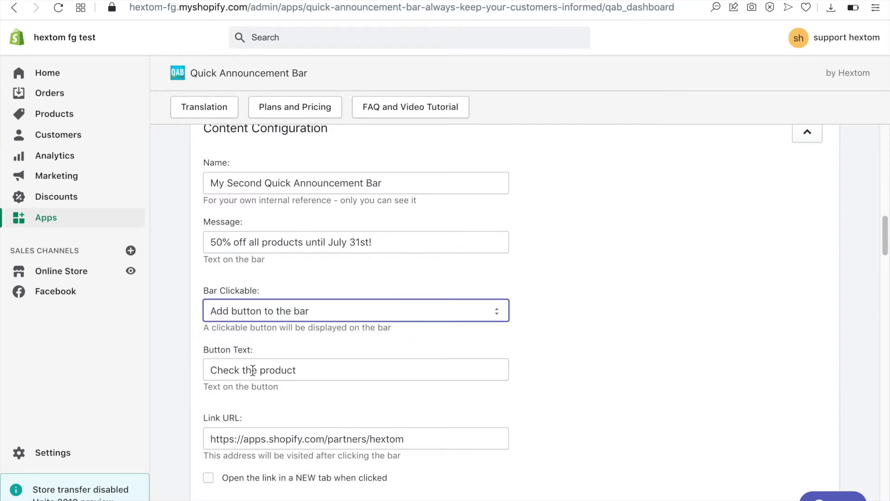
{"action": "scroll", "coordinate": [635, 331], "scroll_direction": "up", "scroll_amount": 4}
{"action": "scroll", "coordinate": [600, 234], "scroll_direction": "down", "scroll_amount": 5}
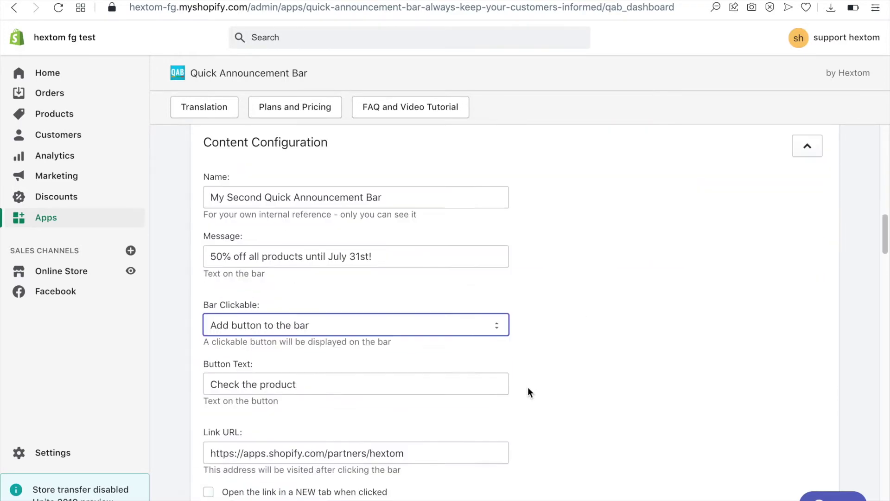
{"action": "left_click", "coordinate": [495, 287]}
{"action": "left_click", "coordinate": [454, 297]}
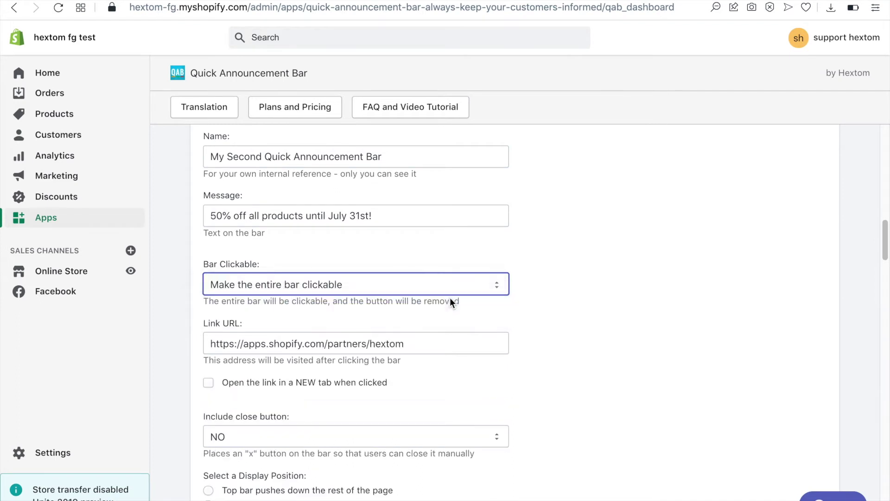
{"action": "left_click_drag", "start_coordinate": [424, 343], "coordinate": [209, 344]}
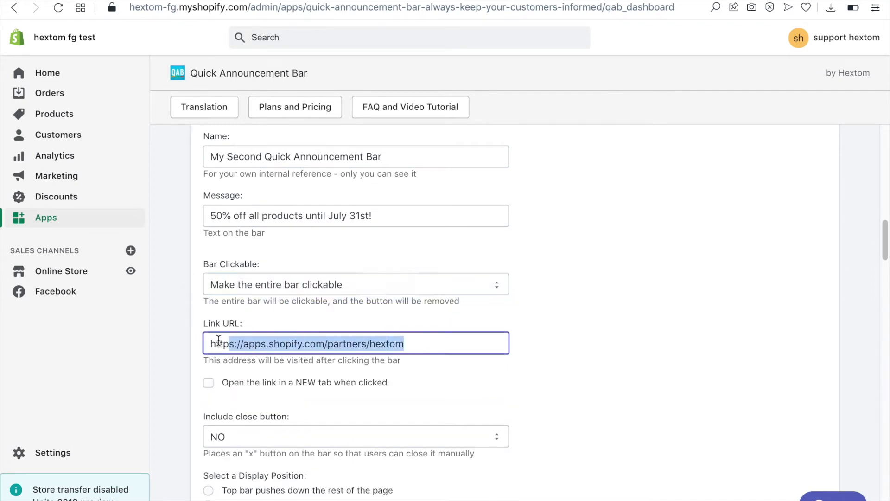
{"action": "left_click", "coordinate": [466, 344]}
Step: Set Bar Clickable to 'Do not make bar clickable'
{"action": "left_click", "coordinate": [495, 285]}
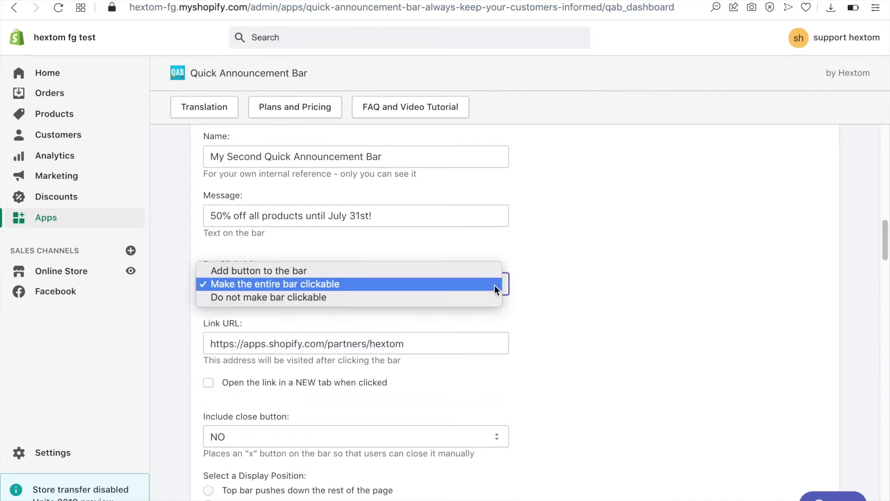
{"action": "left_click", "coordinate": [448, 297]}
{"action": "scroll", "coordinate": [507, 377], "scroll_direction": "down", "scroll_amount": 4}
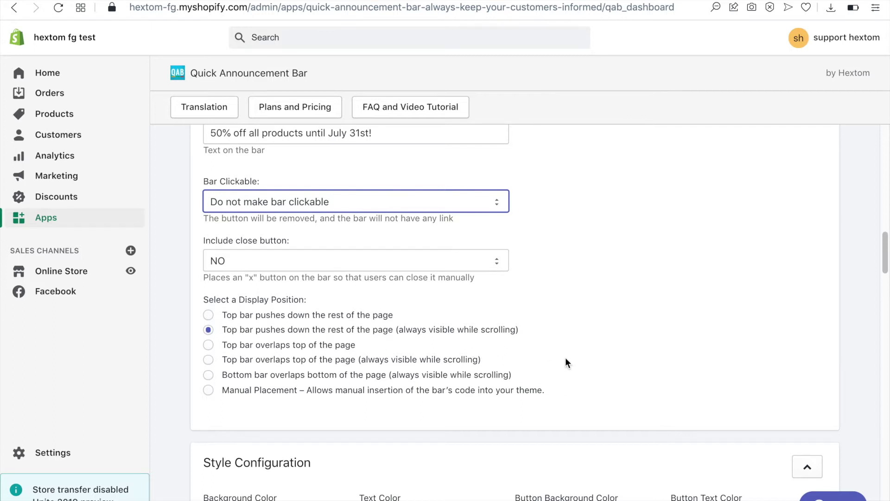
Step: Set Bar Clickable to 'Add button to the bar', restoring the 'Check the product' button
{"action": "scroll", "coordinate": [419, 367], "scroll_direction": "down", "scroll_amount": 10}
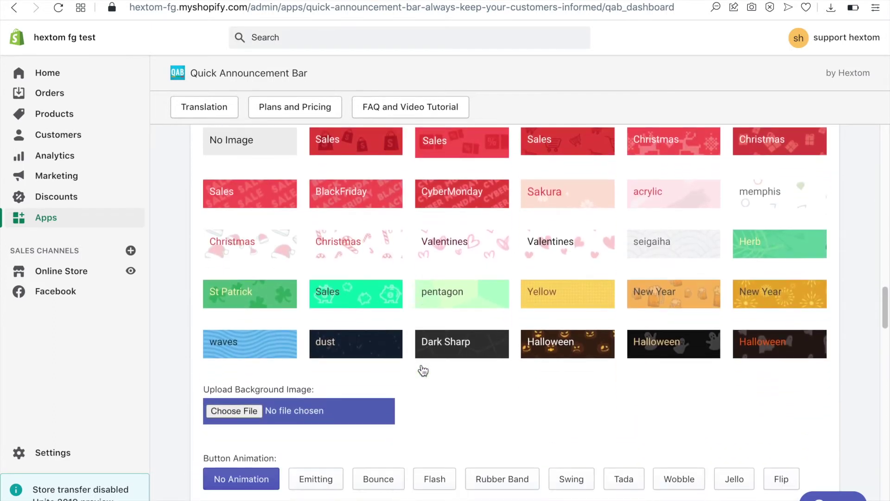
{"action": "scroll", "coordinate": [423, 369], "scroll_direction": "down", "scroll_amount": 2}
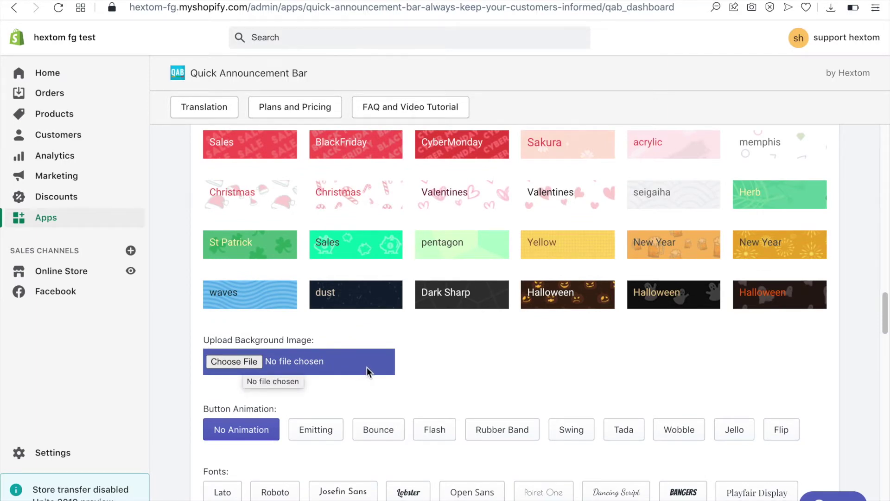
{"action": "scroll", "coordinate": [474, 375], "scroll_direction": "down", "scroll_amount": 1}
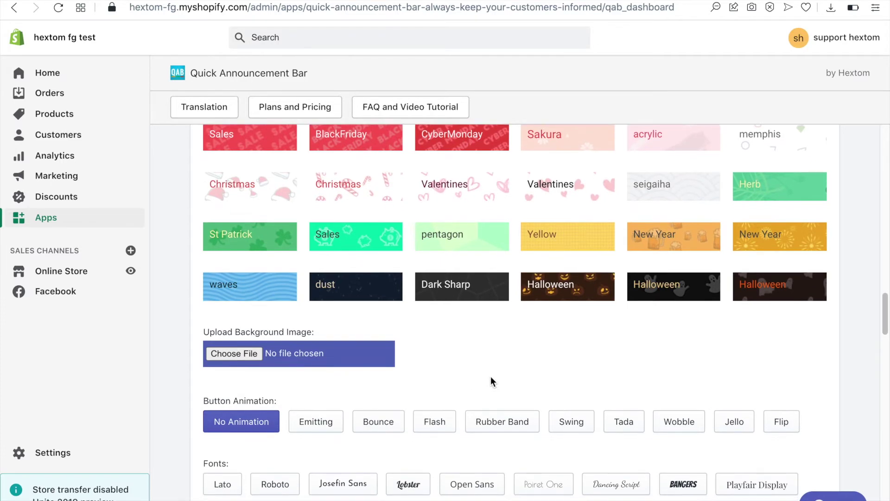
{"action": "left_click_drag", "start_coordinate": [885, 309], "coordinate": [887, 230]}
{"action": "left_click", "coordinate": [465, 342]}
{"action": "left_click", "coordinate": [414, 319]}
Step: Give the button the Swing animation and begin making the bar non-clickable again
{"action": "left_click", "coordinate": [572, 197]}
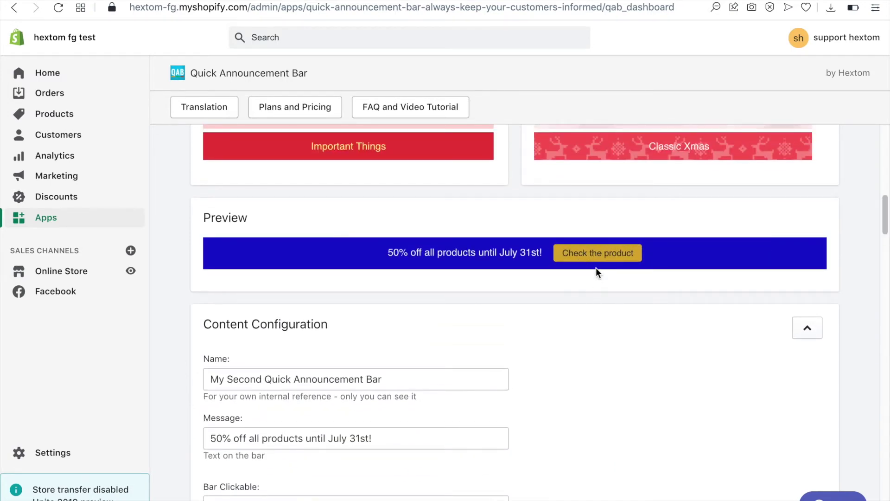
{"action": "left_click_drag", "start_coordinate": [885, 226], "coordinate": [881, 265]}
{"action": "scroll", "coordinate": [472, 179], "scroll_direction": "up", "scroll_amount": 1}
{"action": "left_click", "coordinate": [471, 174]}
Step: Change the message font to Righteous, then to Chewy
{"action": "scroll", "coordinate": [575, 315], "scroll_direction": "down", "scroll_amount": 20}
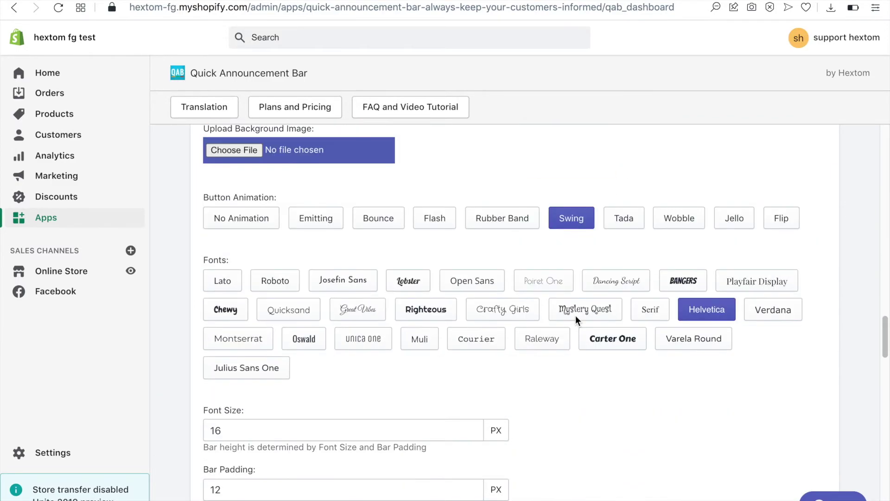
{"action": "left_click", "coordinate": [424, 315]}
{"action": "left_click_drag", "start_coordinate": [886, 336], "coordinate": [887, 227]}
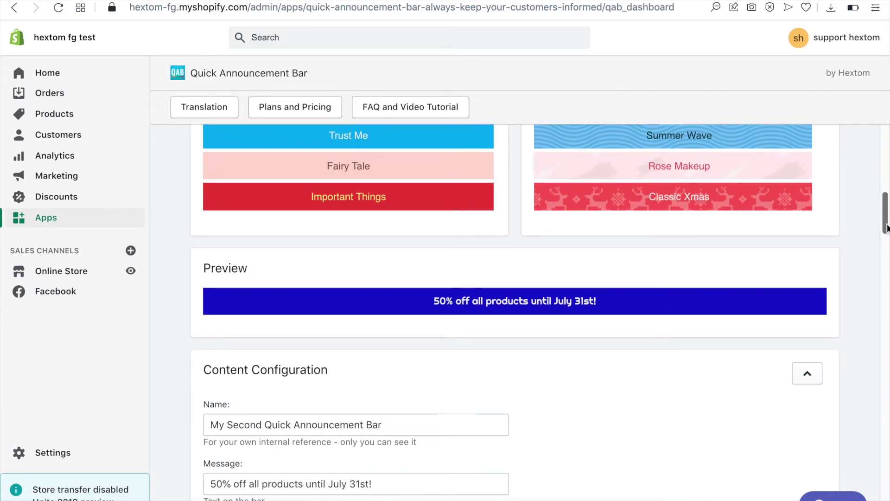
{"action": "scroll", "coordinate": [886, 227], "scroll_direction": "down", "scroll_amount": 10}
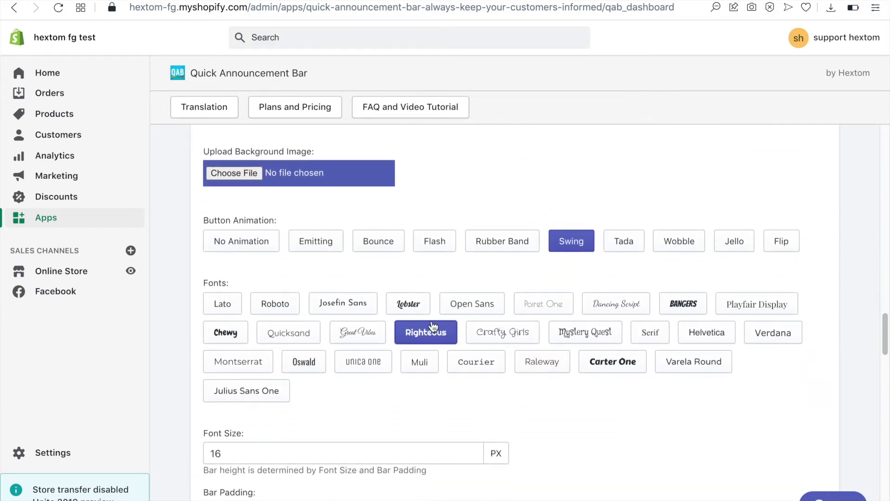
{"action": "left_click", "coordinate": [217, 331]}
Step: Raise the font size from 16 to 24 px
{"action": "left_click_drag", "start_coordinate": [885, 335], "coordinate": [887, 220]}
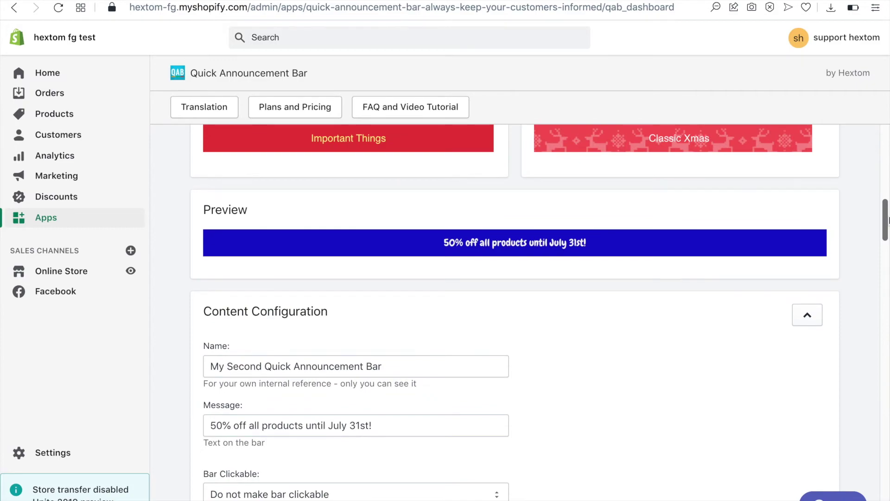
{"action": "left_click_drag", "start_coordinate": [888, 220], "coordinate": [887, 358]}
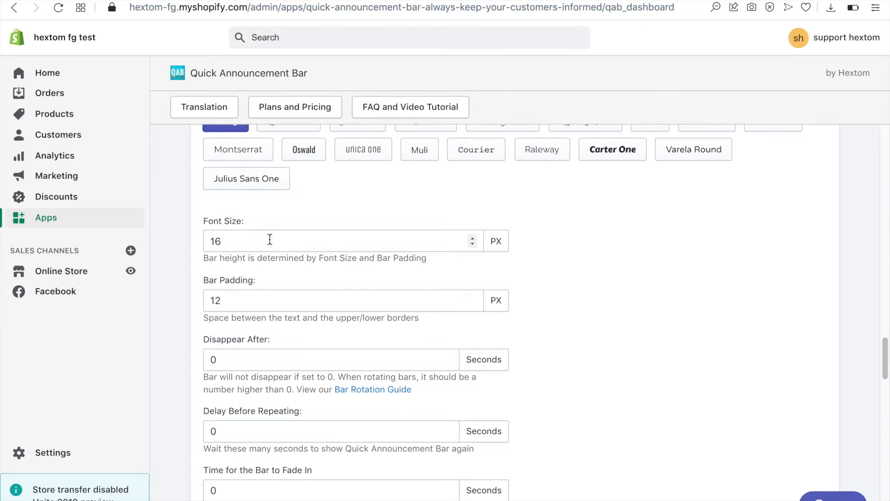
{"action": "left_click_drag", "start_coordinate": [270, 239], "coordinate": [174, 237]}
{"action": "type", "text": "24"}
{"action": "scroll", "coordinate": [175, 236], "scroll_direction": "down", "scroll_amount": 2}
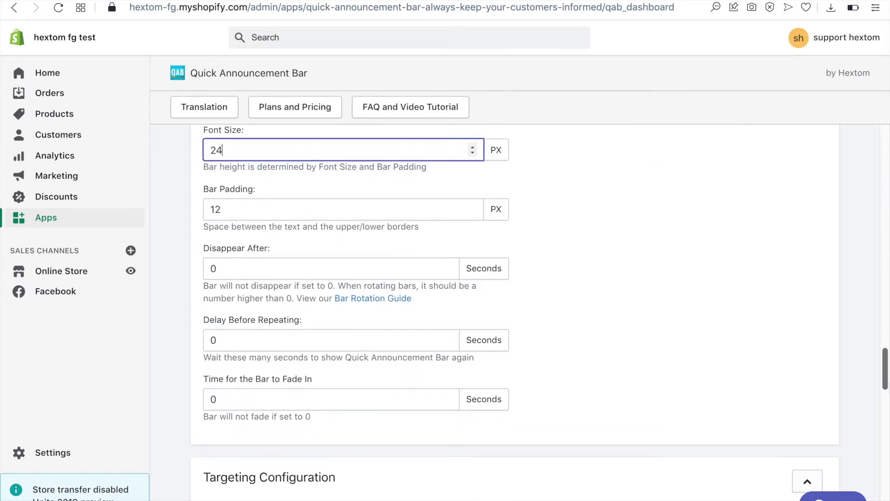
{"action": "scroll", "coordinate": [515, 311], "scroll_direction": "down", "scroll_amount": 6}
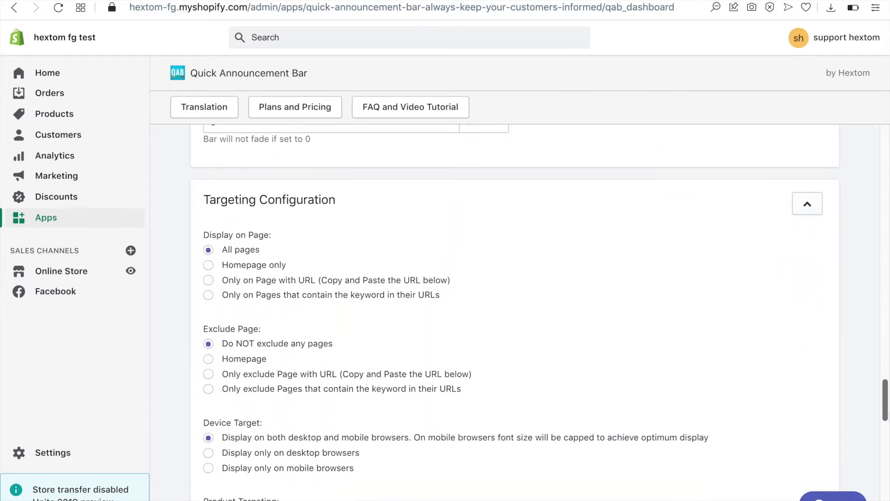
Step: Switch product targeting to products tagged 'sale'
{"action": "scroll", "coordinate": [349, 159], "scroll_direction": "down", "scroll_amount": 1}
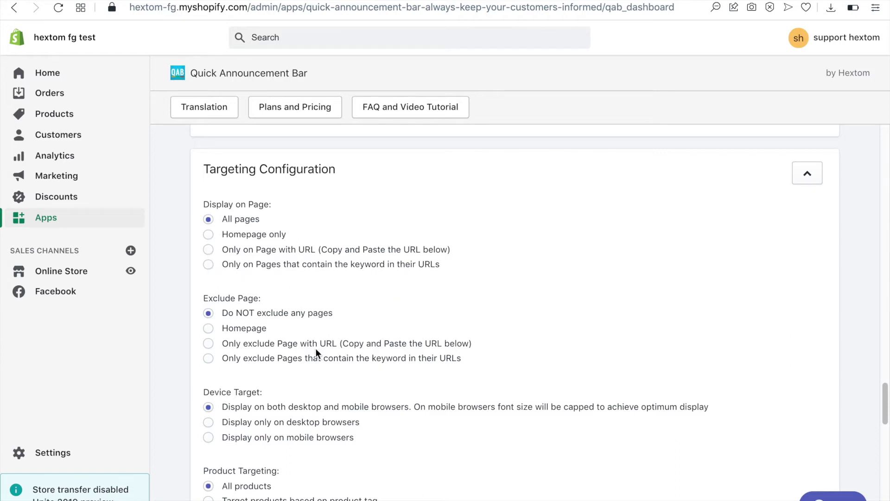
{"action": "scroll", "coordinate": [449, 343], "scroll_direction": "down", "scroll_amount": 2}
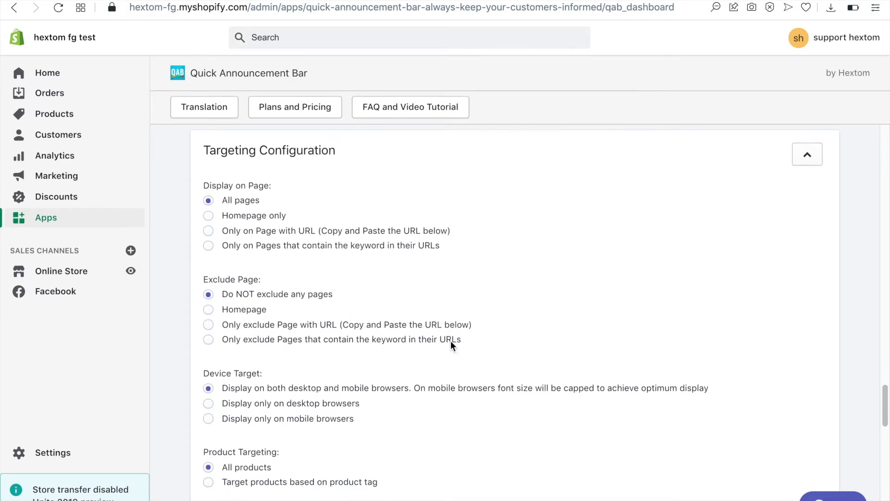
{"action": "scroll", "coordinate": [451, 346], "scroll_direction": "down", "scroll_amount": 1}
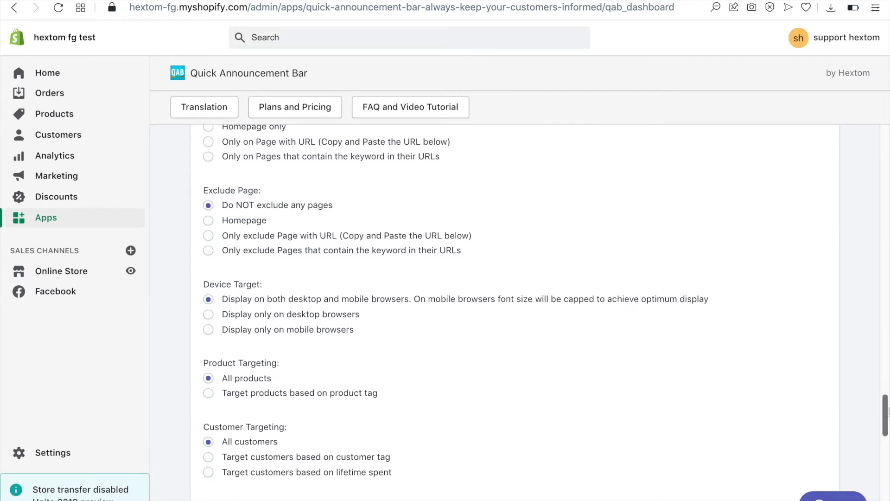
{"action": "scroll", "coordinate": [886, 411], "scroll_direction": "down", "scroll_amount": 2}
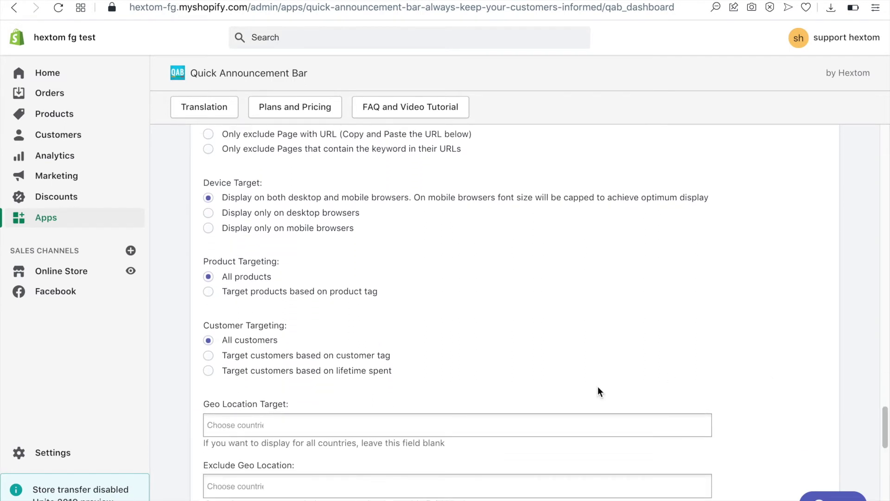
{"action": "left_click", "coordinate": [206, 292]}
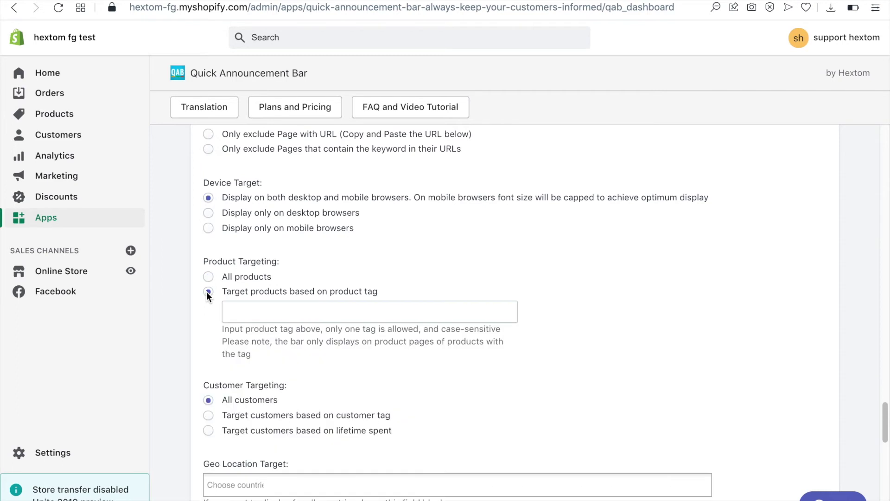
{"action": "left_click", "coordinate": [254, 312]}
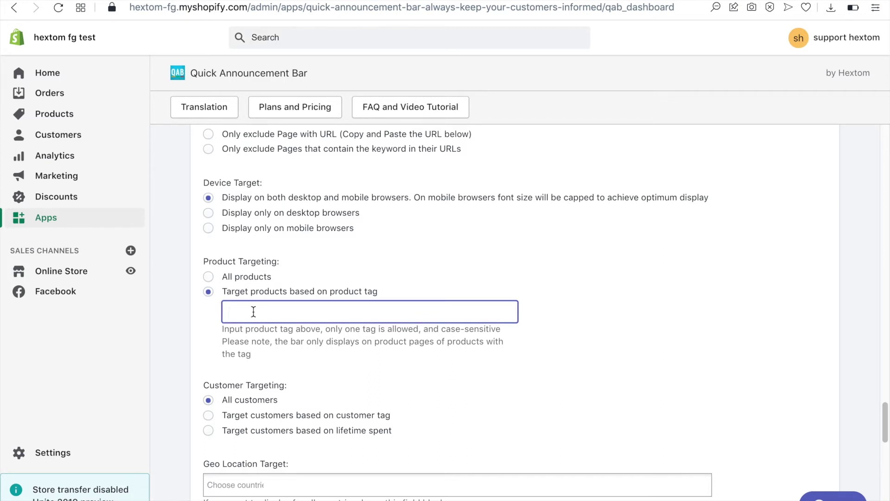
{"action": "type", "text": "sale"}
Step: Clear the tag and return targeting to all products
{"action": "key", "text": "BackSpace"}
{"action": "key", "text": "BackSpace"}
{"action": "key", "text": "BackSpace"}
{"action": "key", "text": "BackSpace"}
{"action": "left_click", "coordinate": [208, 277]}
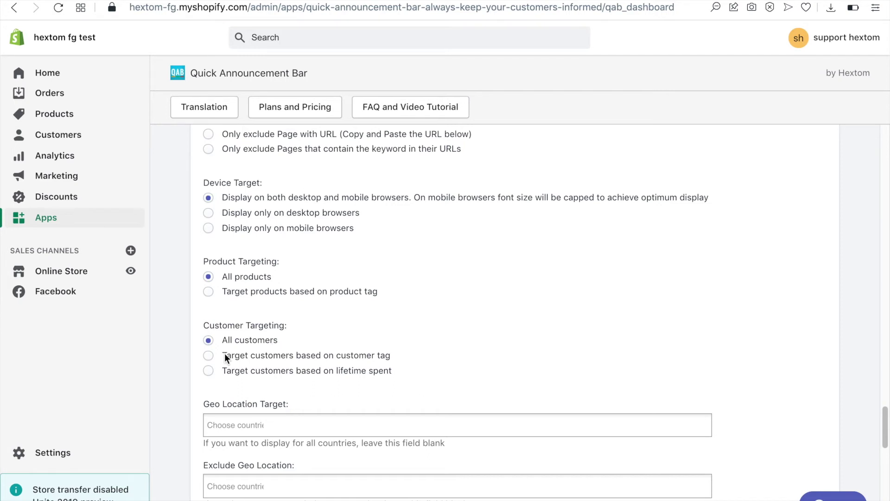
{"action": "scroll", "coordinate": [246, 362], "scroll_direction": "down", "scroll_amount": 1}
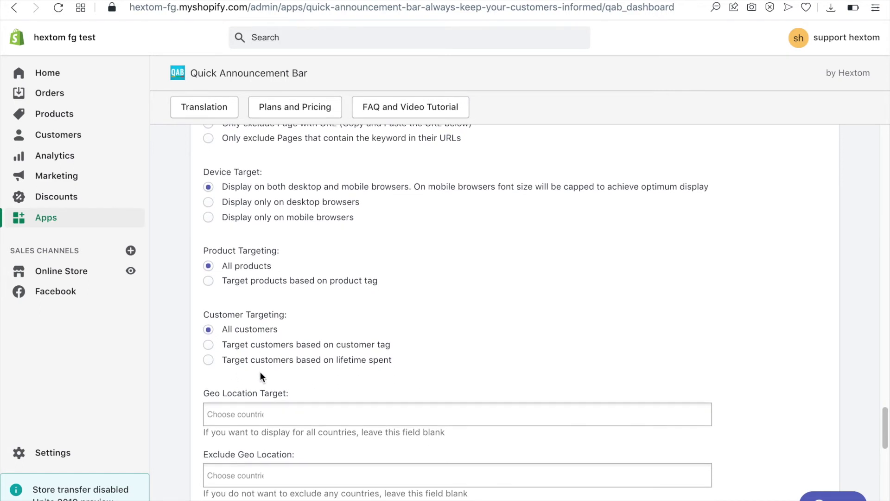
{"action": "scroll", "coordinate": [263, 377], "scroll_direction": "down", "scroll_amount": 1}
Step: Set the Geo Location Target to Canada
{"action": "left_click", "coordinate": [276, 401]}
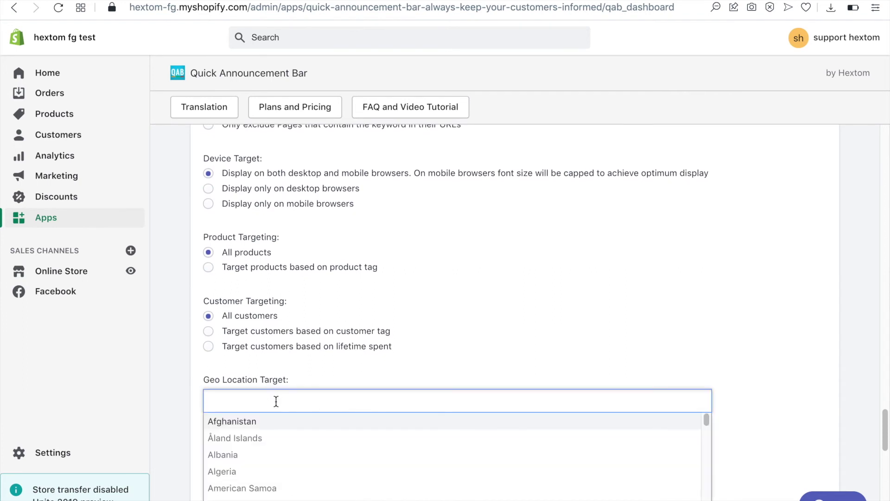
{"action": "type", "text": "canada"}
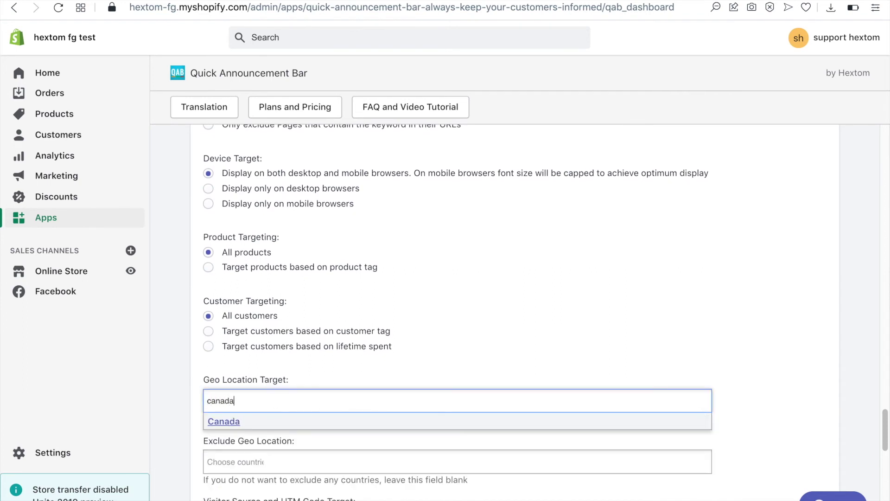
{"action": "left_click", "coordinate": [233, 422]}
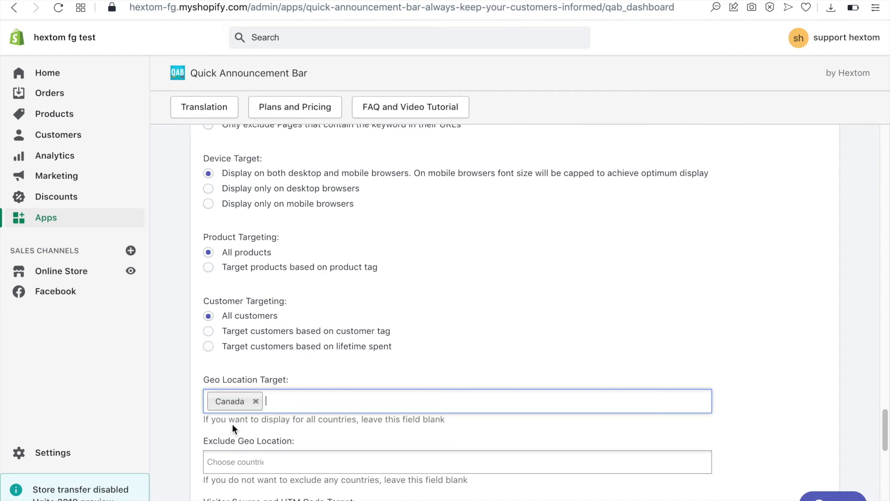
{"action": "left_click", "coordinate": [502, 358]}
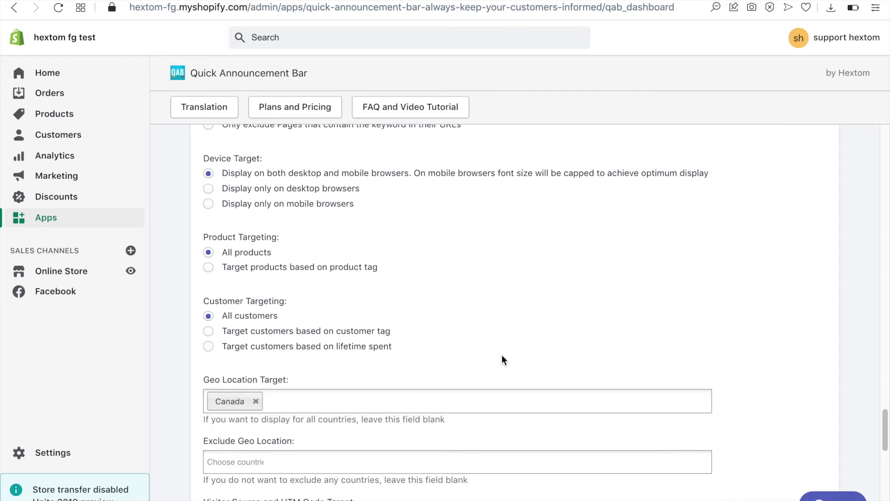
{"action": "scroll", "coordinate": [502, 359], "scroll_direction": "down", "scroll_amount": 1}
{"action": "scroll", "coordinate": [502, 354], "scroll_direction": "down", "scroll_amount": 5}
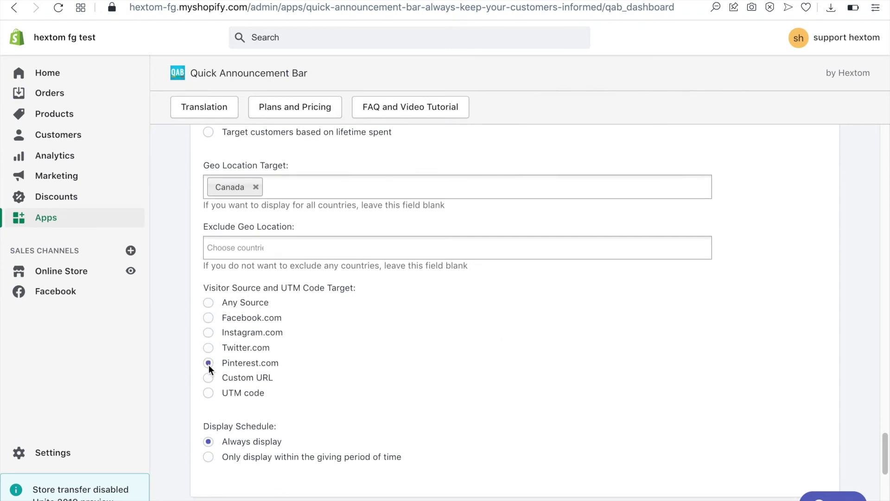
{"action": "left_click", "coordinate": [208, 377]}
{"action": "left_click", "coordinate": [288, 400]}
{"action": "type", "text": "http://www."}
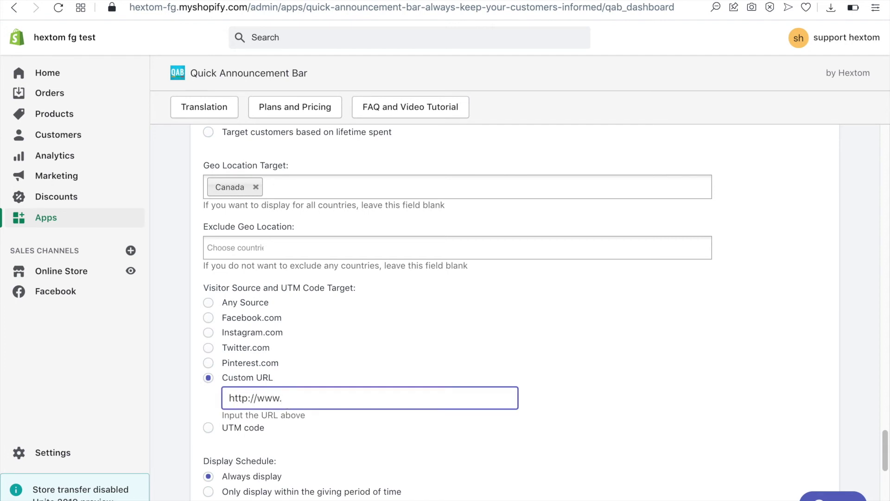
{"action": "type", "text": "anywebsite.com/promotion"}
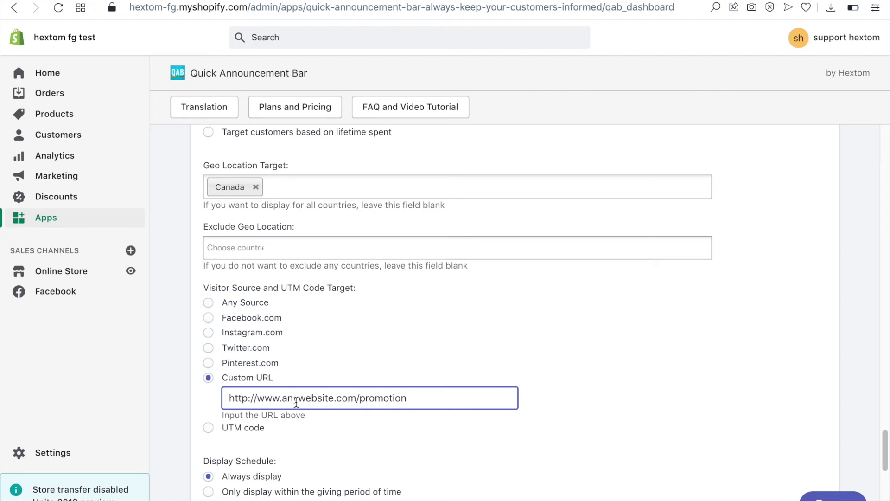
{"action": "left_click", "coordinate": [208, 302]}
Step: Try a display period ending July 31, then switch the schedule back to Always display
{"action": "scroll", "coordinate": [299, 414], "scroll_direction": "down", "scroll_amount": 3}
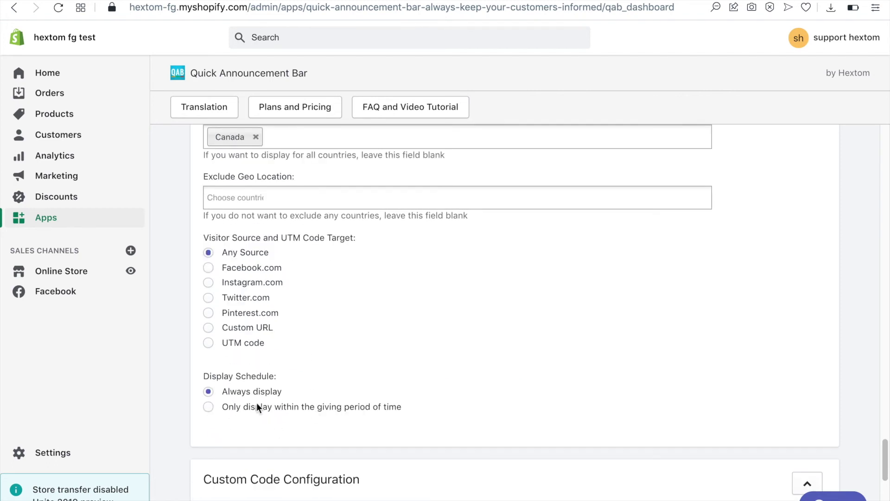
{"action": "left_click", "coordinate": [209, 368]}
{"action": "left_click", "coordinate": [586, 389]}
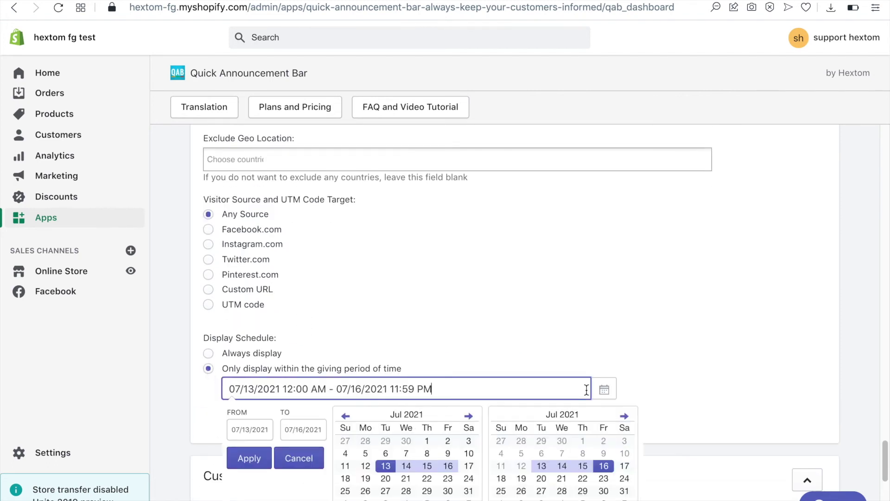
{"action": "left_click", "coordinate": [624, 491]}
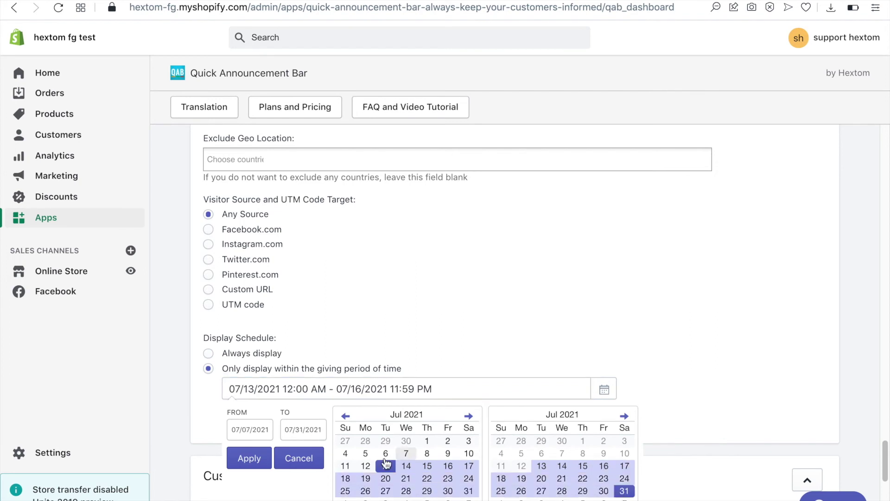
{"action": "left_click", "coordinate": [256, 458]}
{"action": "scroll", "coordinate": [211, 300], "scroll_direction": "down", "scroll_amount": 2}
{"action": "left_click", "coordinate": [211, 299]}
Step: Save the new announcement bar
{"action": "scroll", "coordinate": [320, 348], "scroll_direction": "down", "scroll_amount": 1}
{"action": "scroll", "coordinate": [349, 359], "scroll_direction": "down", "scroll_amount": 2}
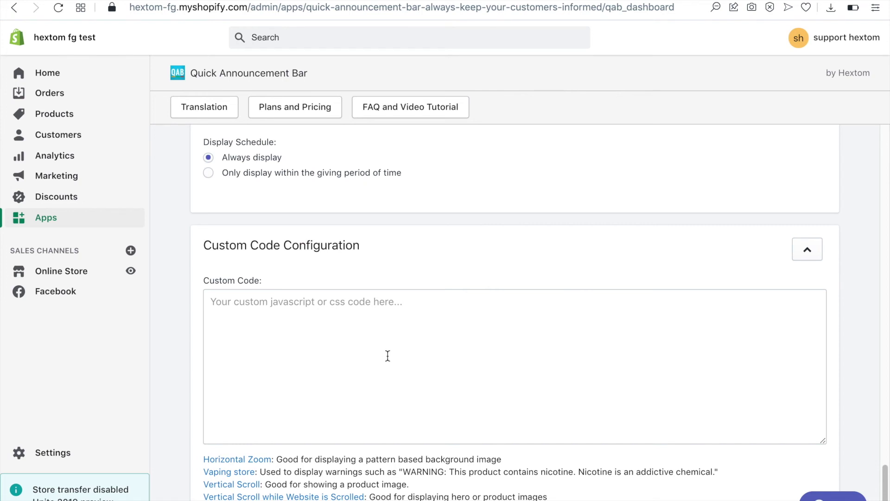
{"action": "scroll", "coordinate": [389, 356], "scroll_direction": "down", "scroll_amount": 3}
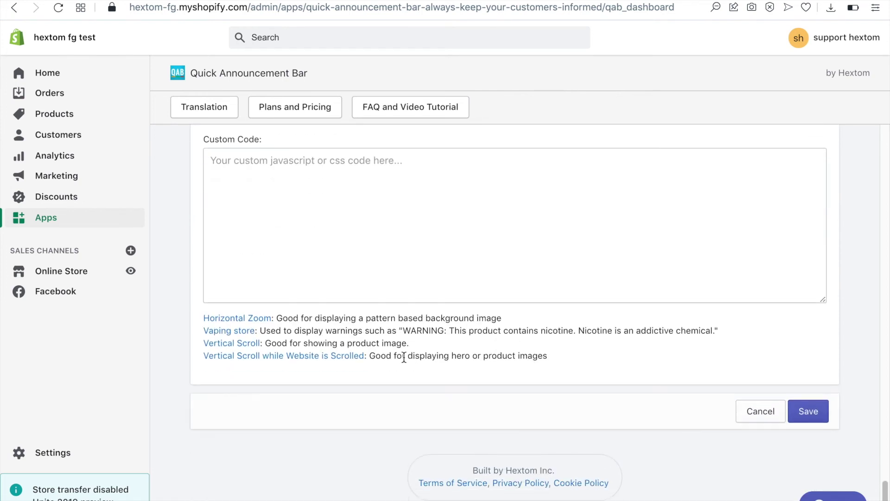
{"action": "scroll", "coordinate": [603, 385], "scroll_direction": "down", "scroll_amount": 1}
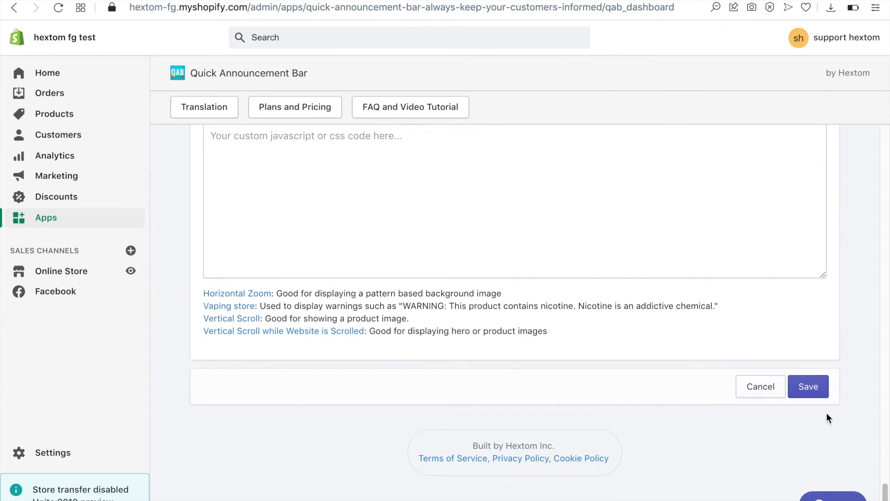
{"action": "left_click", "coordinate": [813, 391]}
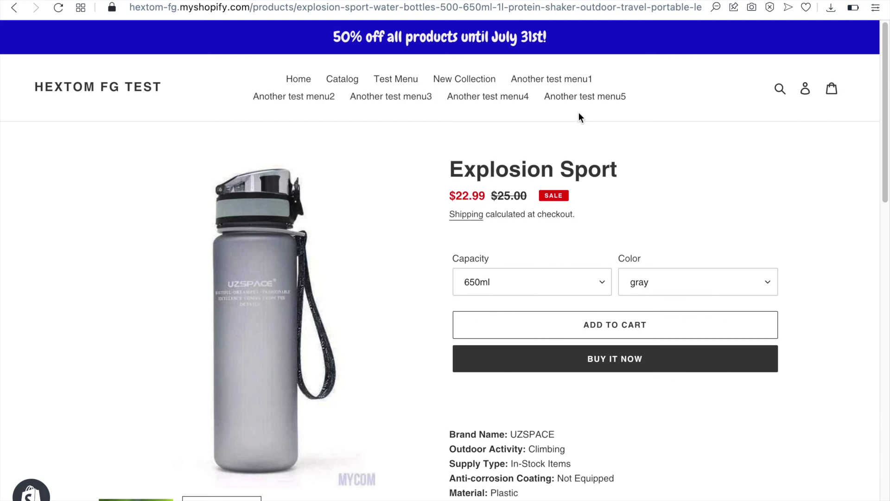
Step: View the blue sale bar atop the storefront product page
{"action": "scroll", "coordinate": [574, 130], "scroll_direction": "down", "scroll_amount": 3}
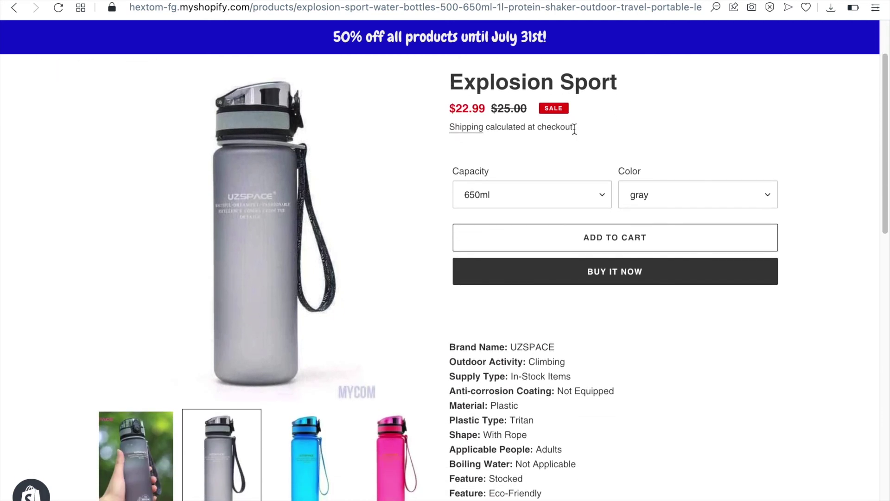
{"action": "scroll", "coordinate": [574, 132], "scroll_direction": "up", "scroll_amount": 3}
{"action": "scroll", "coordinate": [575, 135], "scroll_direction": "down", "scroll_amount": 3}
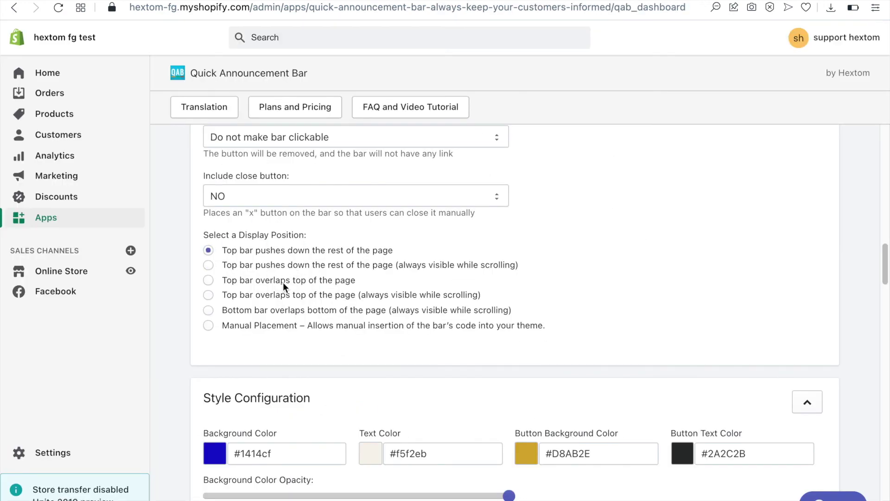
{"action": "scroll", "coordinate": [629, 344], "scroll_direction": "down", "scroll_amount": 20}
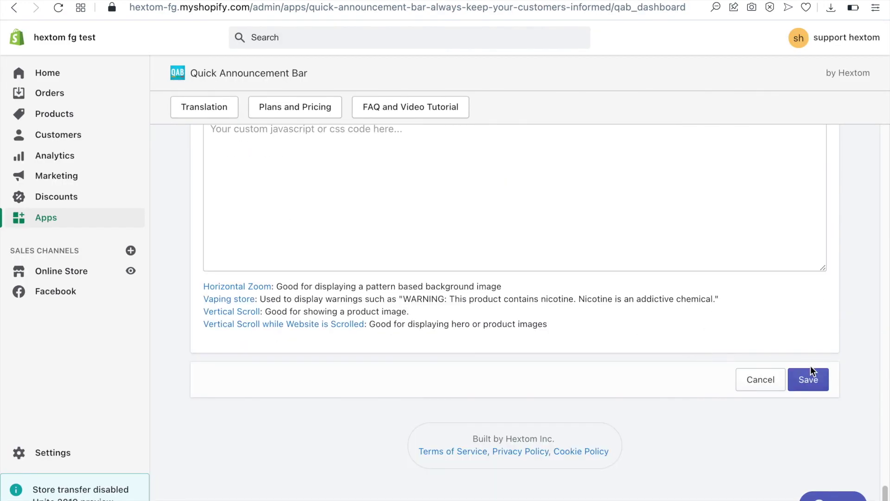
Step: Re-save the bar settings and confirm the save message
{"action": "left_click", "coordinate": [810, 378]}
{"action": "left_click", "coordinate": [520, 393]}
{"action": "left_click", "coordinate": [375, 6]}
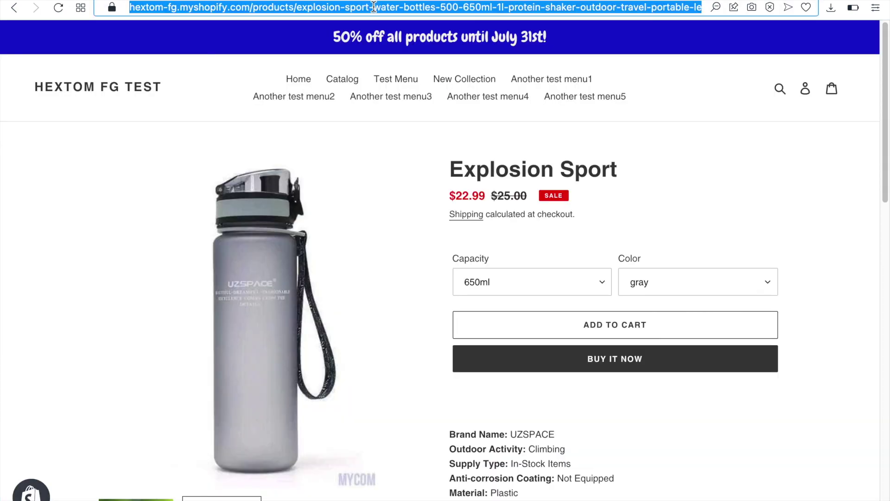
Step: Reload the Explosion Sport product page and confirm the blue bar scrolls away with the page
{"action": "key", "text": "Return"}
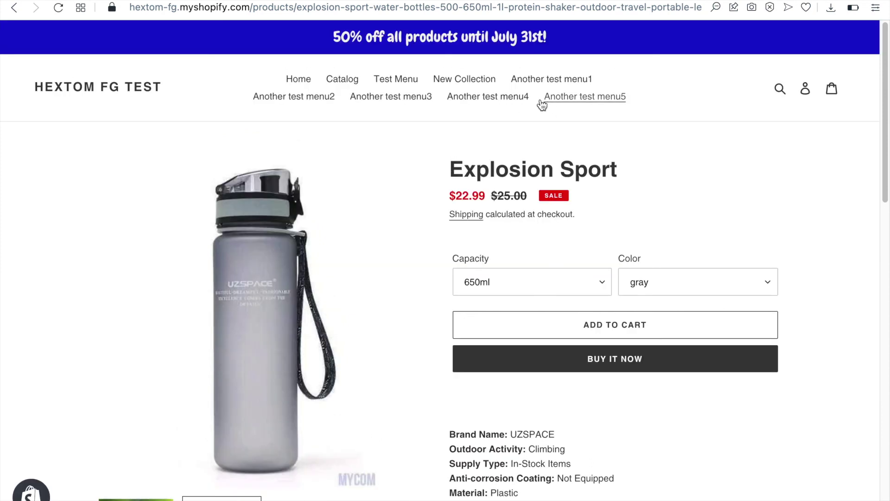
{"action": "scroll", "coordinate": [542, 106], "scroll_direction": "down", "scroll_amount": 2}
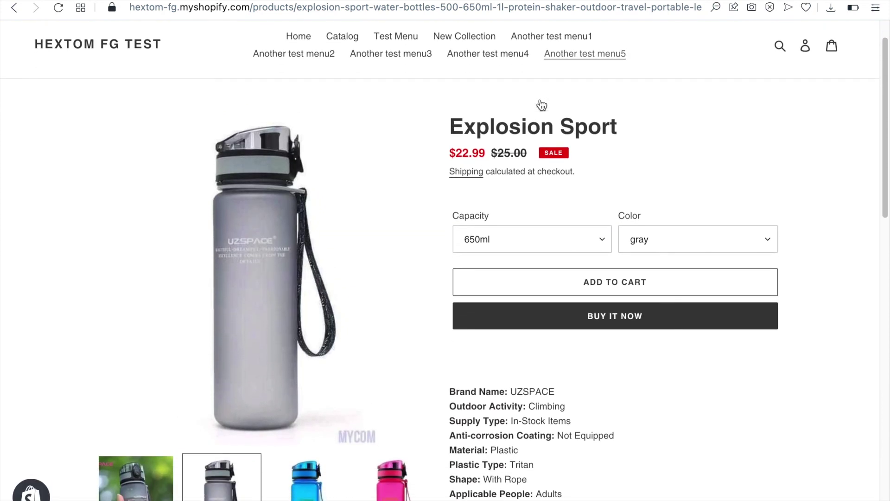
{"action": "scroll", "coordinate": [542, 104], "scroll_direction": "down", "scroll_amount": 1}
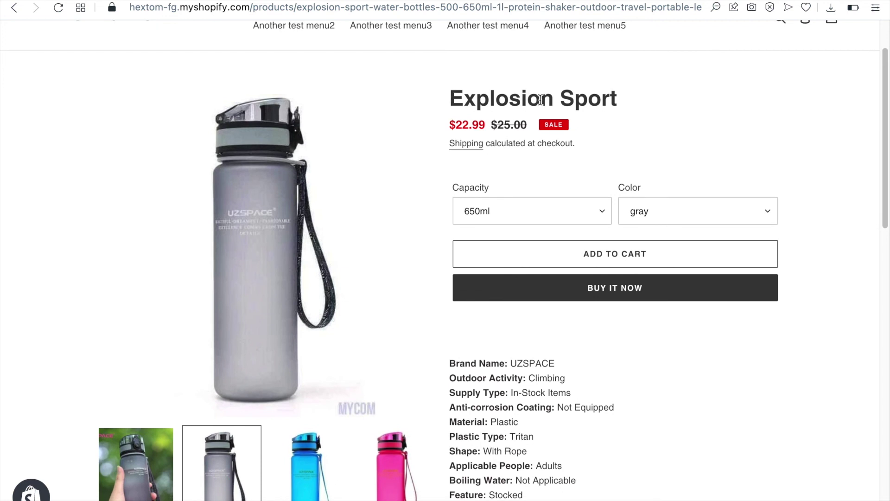
{"action": "scroll", "coordinate": [541, 100], "scroll_direction": "up", "scroll_amount": 3}
{"action": "scroll", "coordinate": [541, 100], "scroll_direction": "down", "scroll_amount": 2}
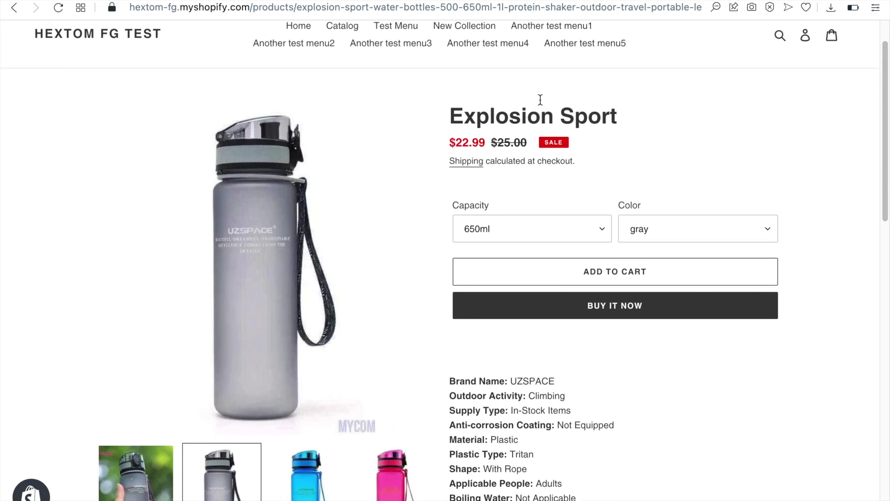
{"action": "scroll", "coordinate": [540, 100], "scroll_direction": "up", "scroll_amount": 2}
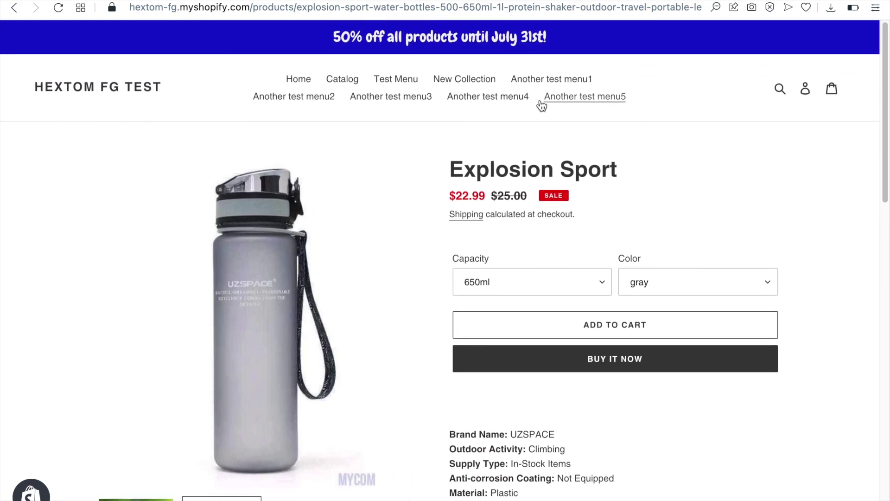